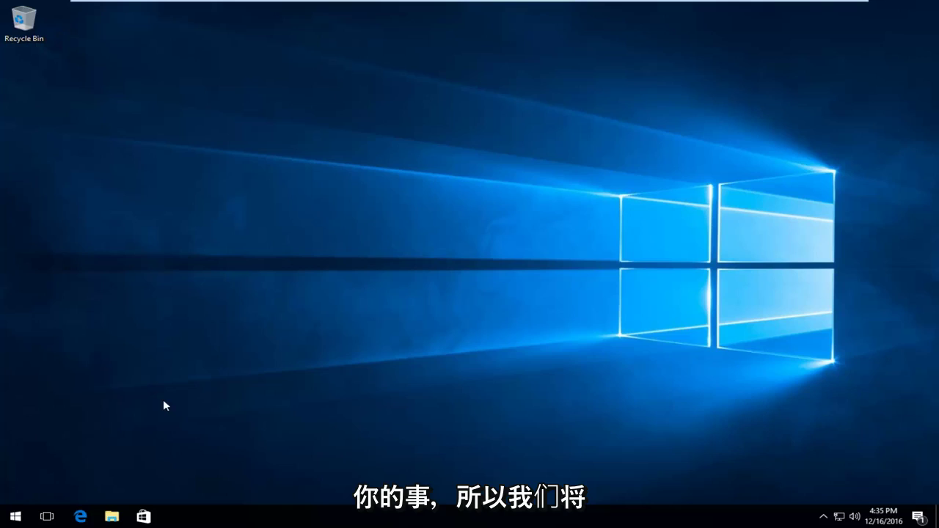
Search for Control Panel, launch it, move it right, and open Appearance and Personalization
click(4, 521)
text(contr)
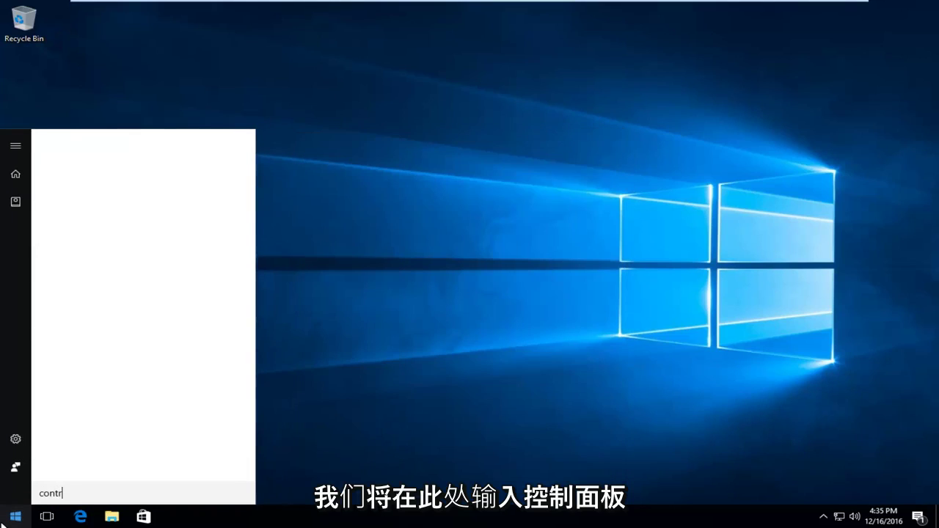
text(ol panel)
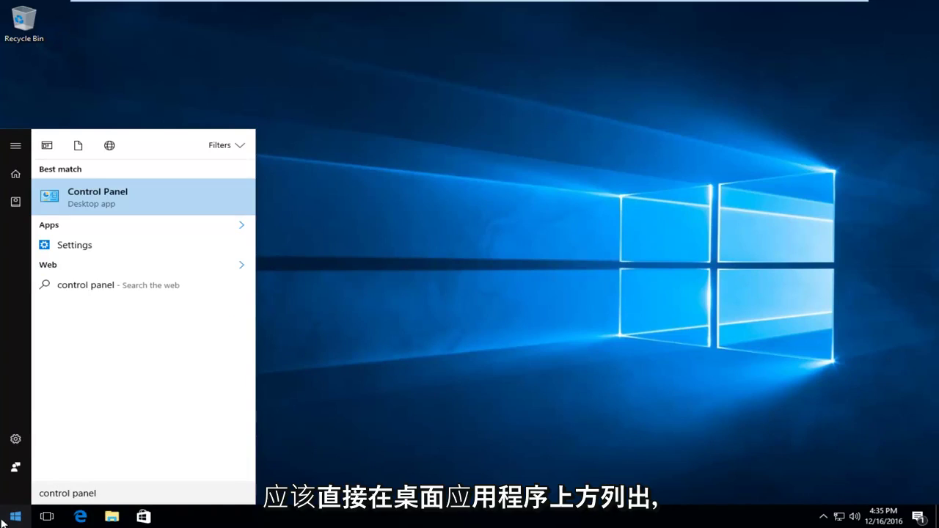
click(84, 206)
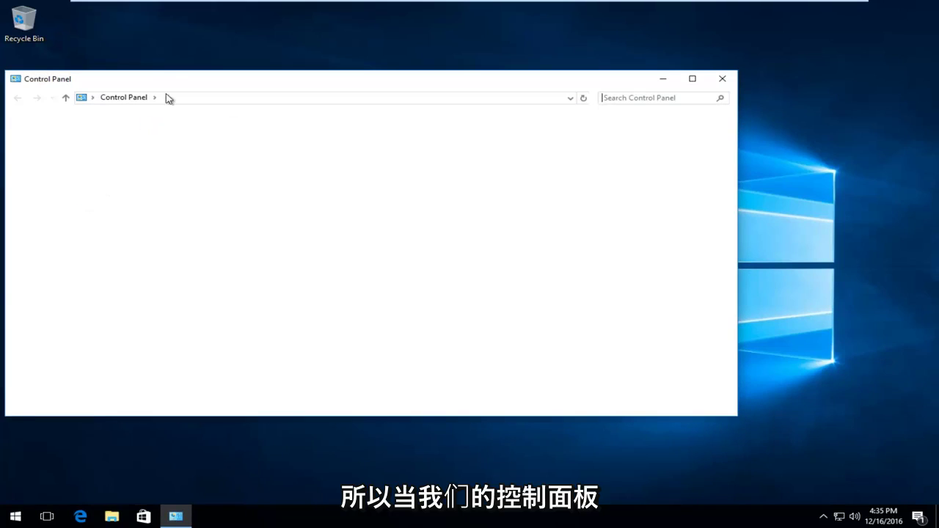
drag(177, 79, 300, 77)
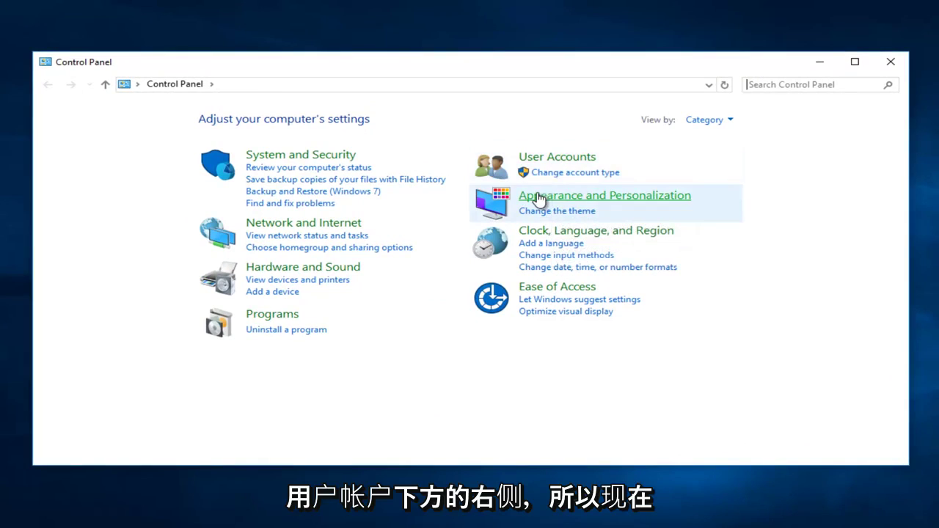
click(538, 196)
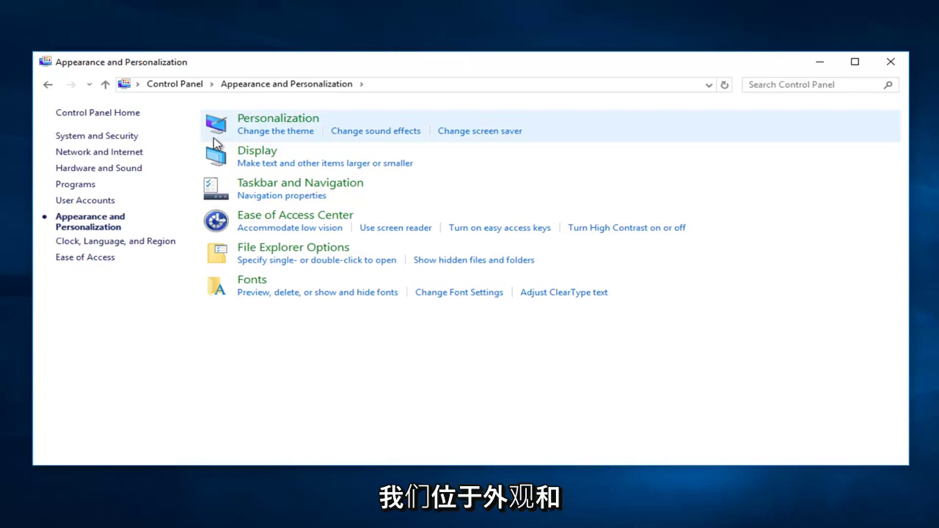
Open the Fonts folder listing the 78 installed fonts
click(251, 282)
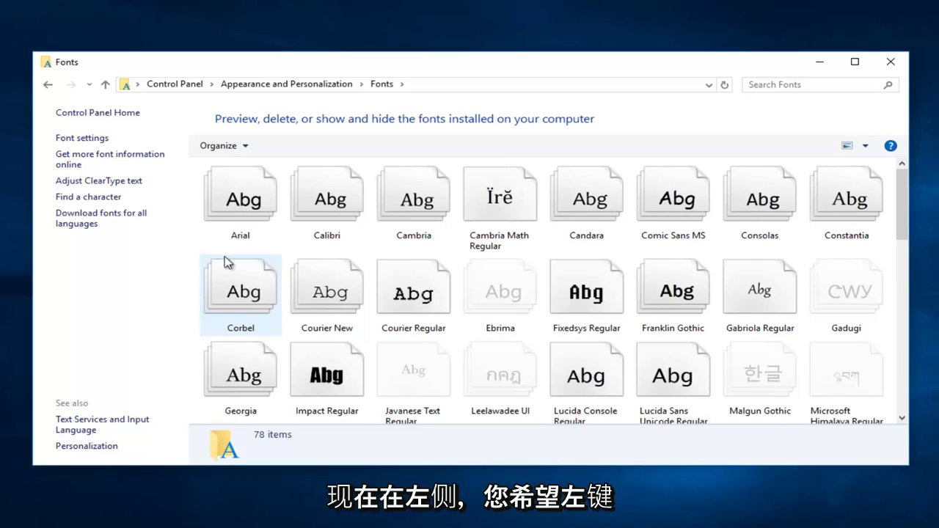
Launch the ClearType Text Tuner and compare ClearType on and off, leaving it off
click(119, 182)
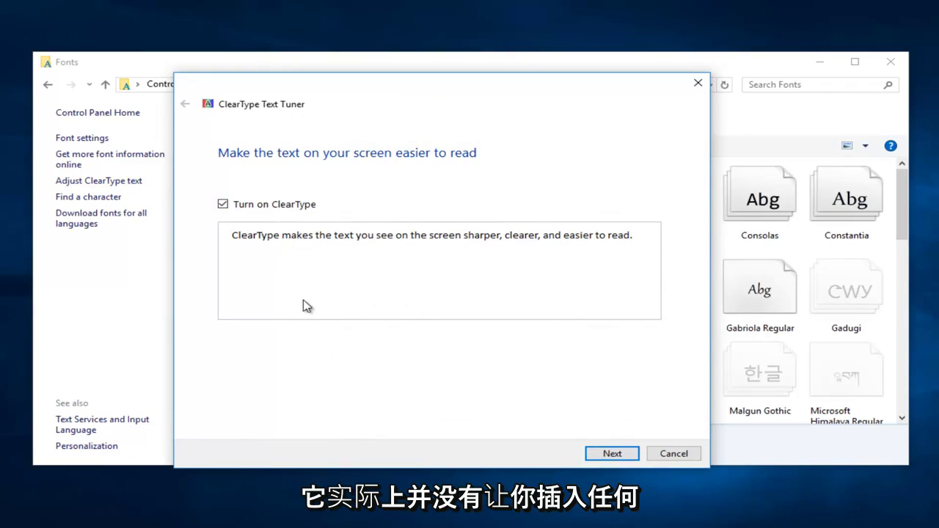
click(223, 205)
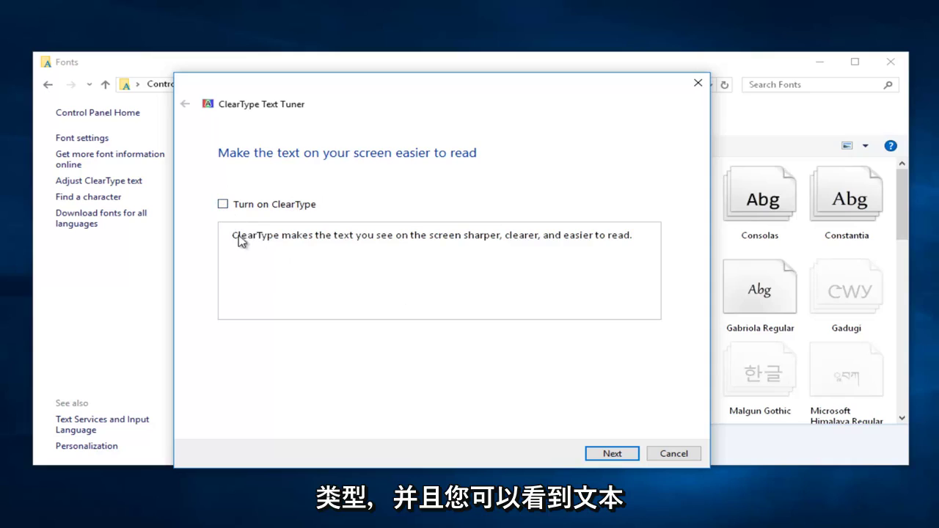
click(223, 206)
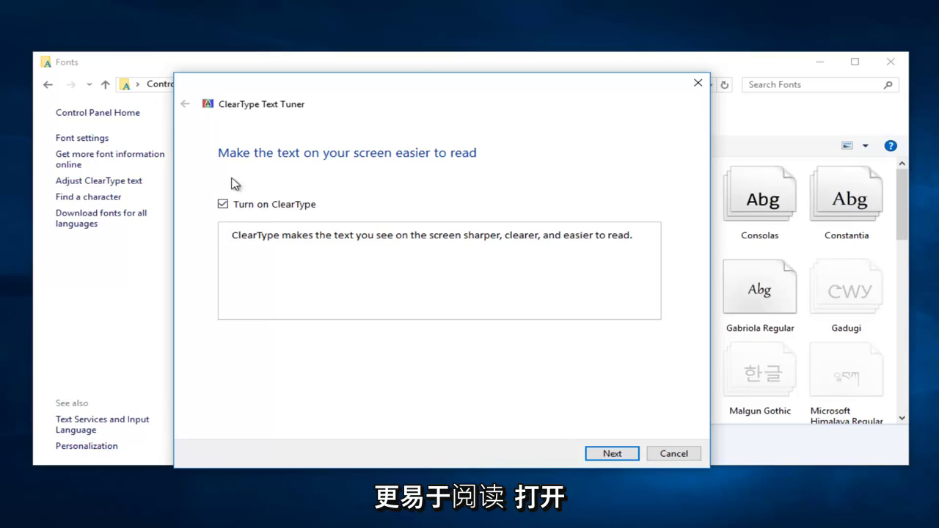
click(224, 204)
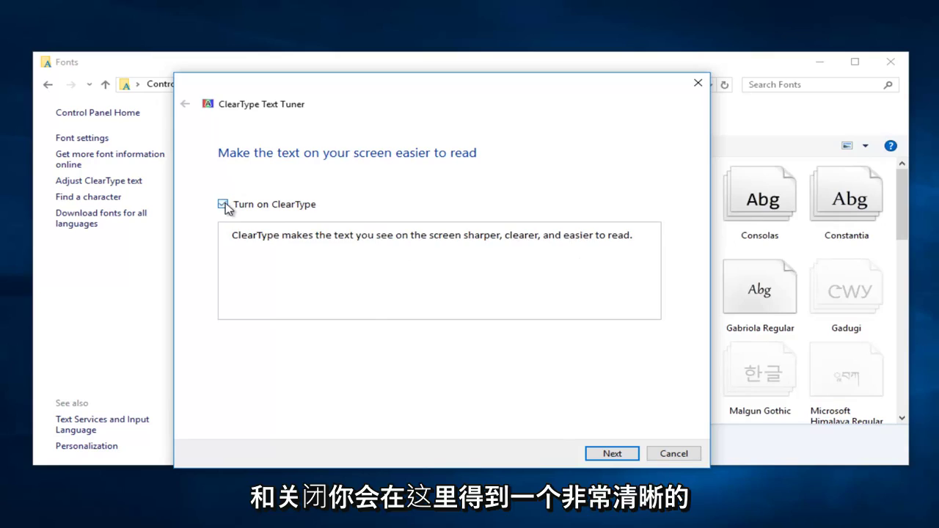
click(223, 205)
click(223, 205)
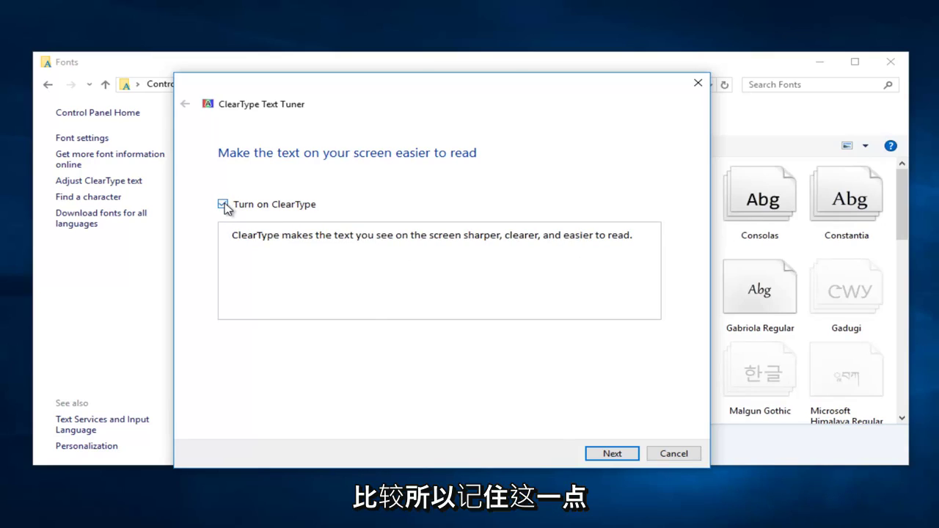
click(224, 205)
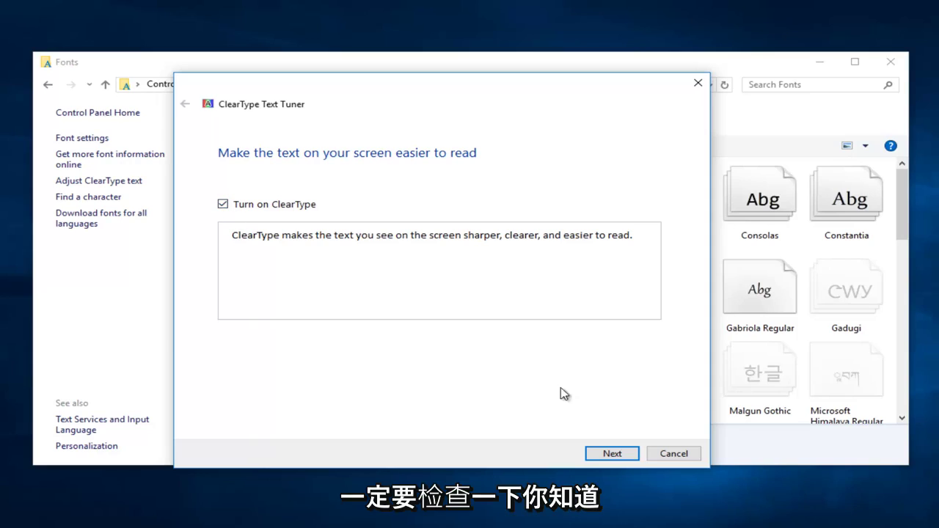
click(224, 205)
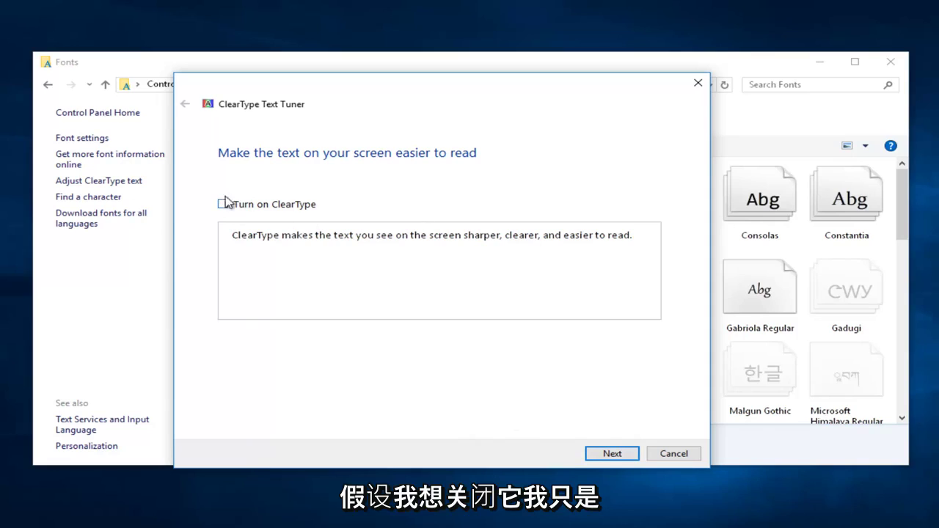
Advance through the first four sample pages, picking the top-left sample on the second
click(612, 455)
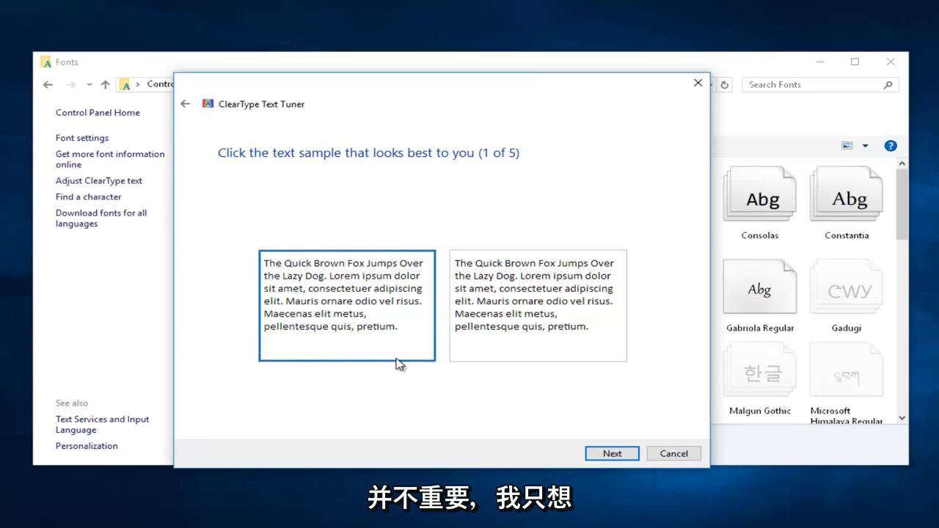
click(612, 453)
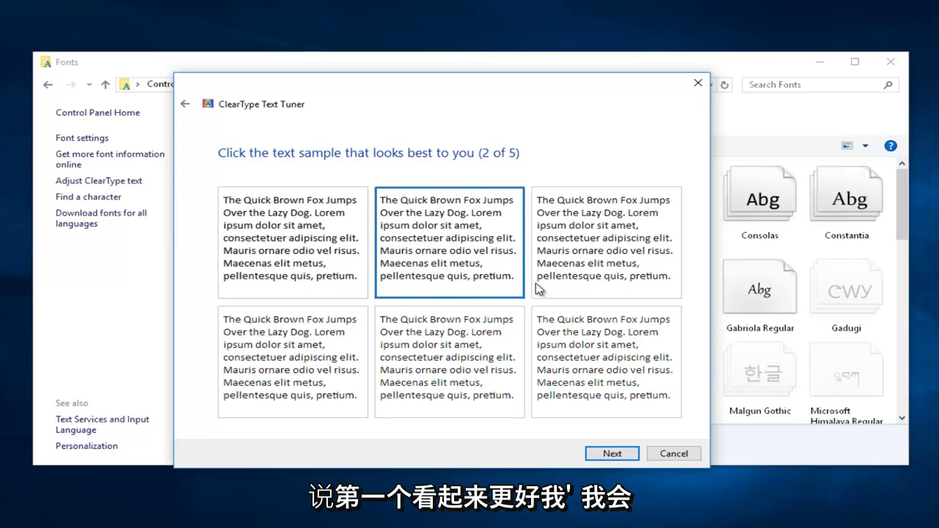
click(272, 216)
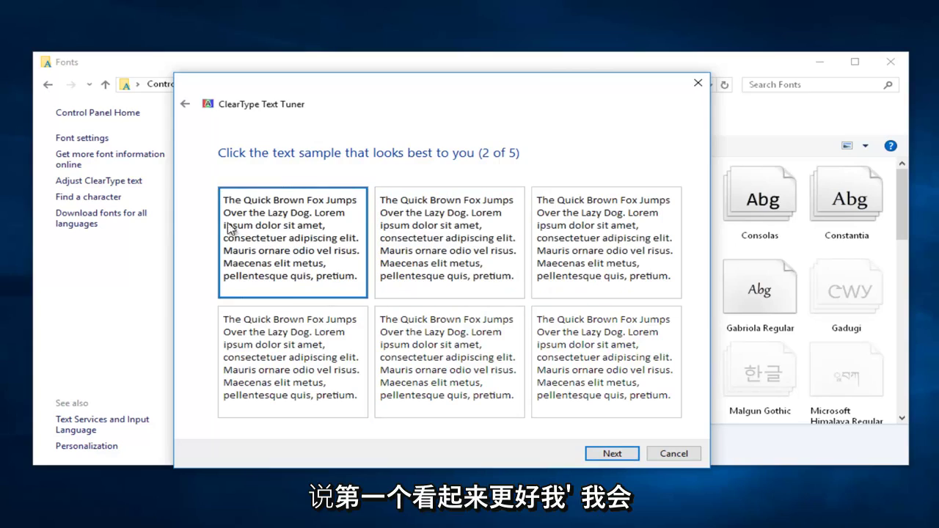
click(606, 453)
click(603, 453)
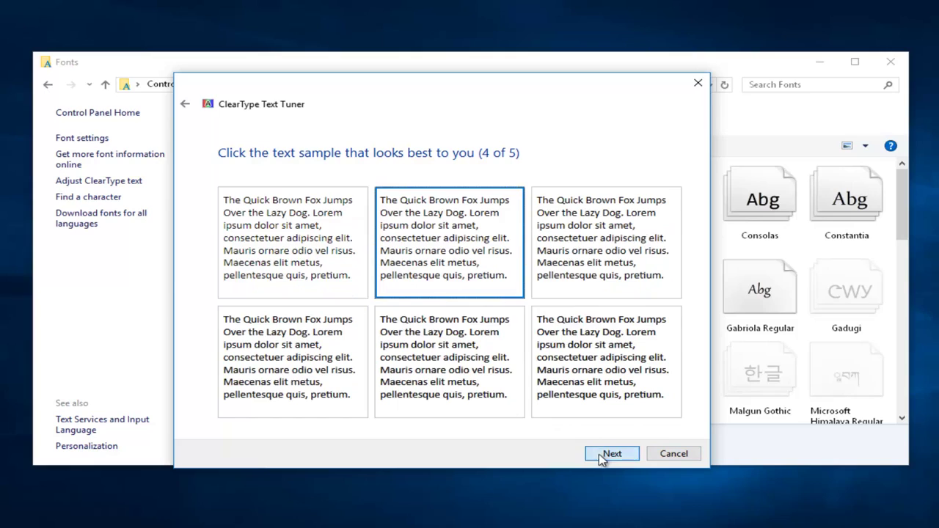
click(610, 453)
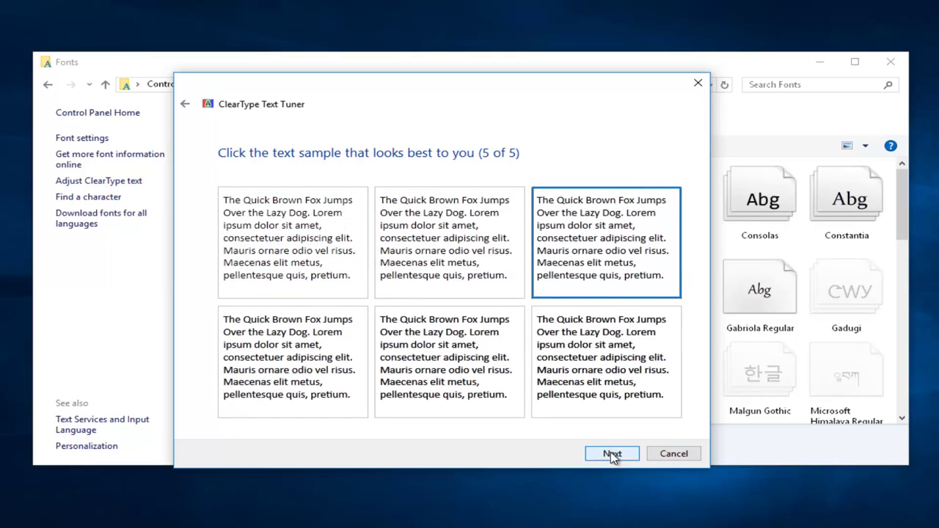
On the fifth sample page, compare samples, settle on bottom-middle, and reach the completion page
click(271, 246)
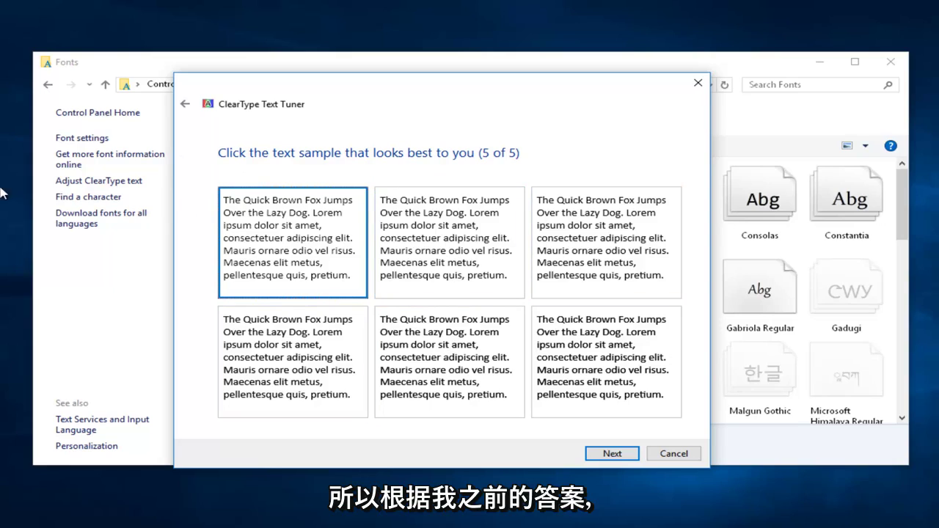
click(584, 243)
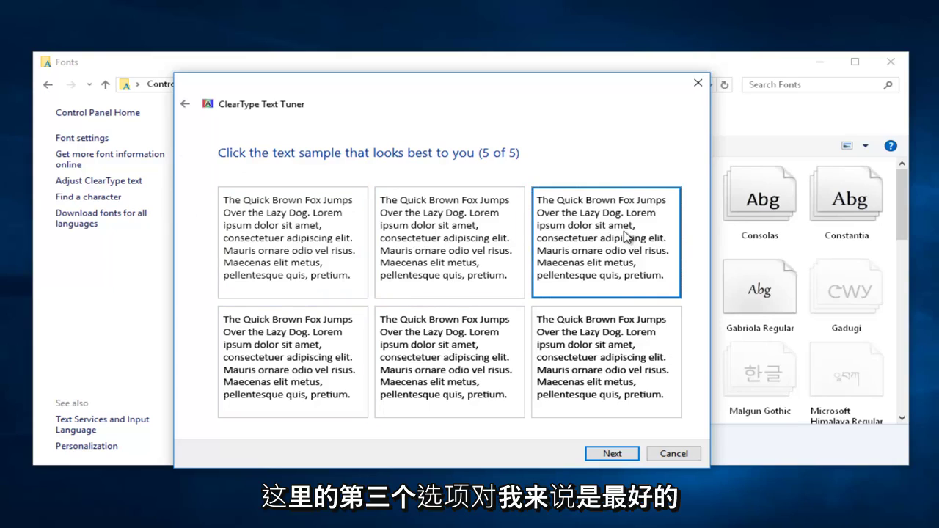
click(323, 245)
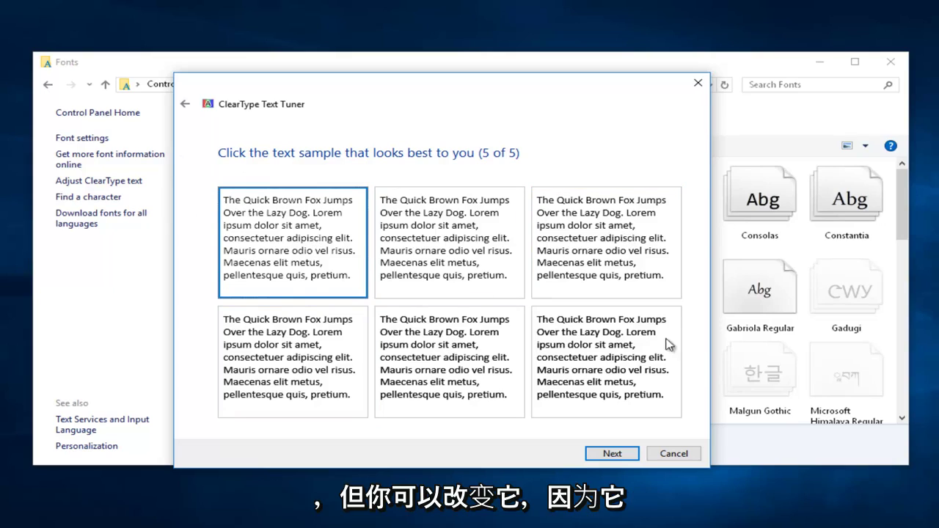
click(477, 342)
click(615, 251)
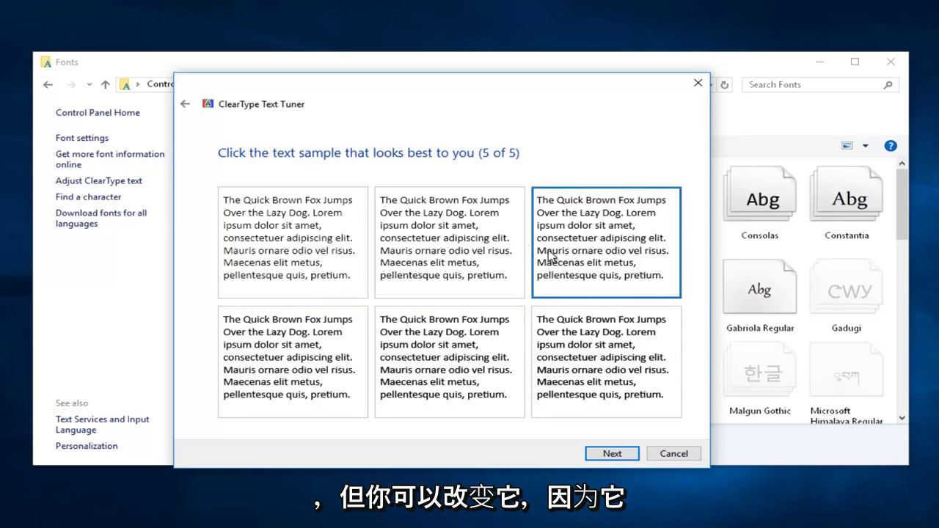
click(273, 227)
click(613, 386)
click(511, 386)
click(609, 454)
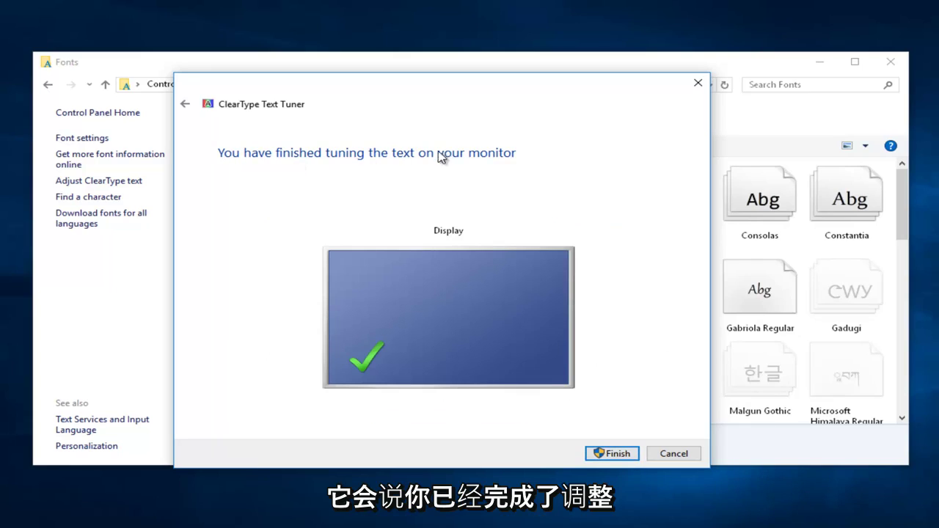
Finish the ClearType tuner and close the Fonts window
click(609, 455)
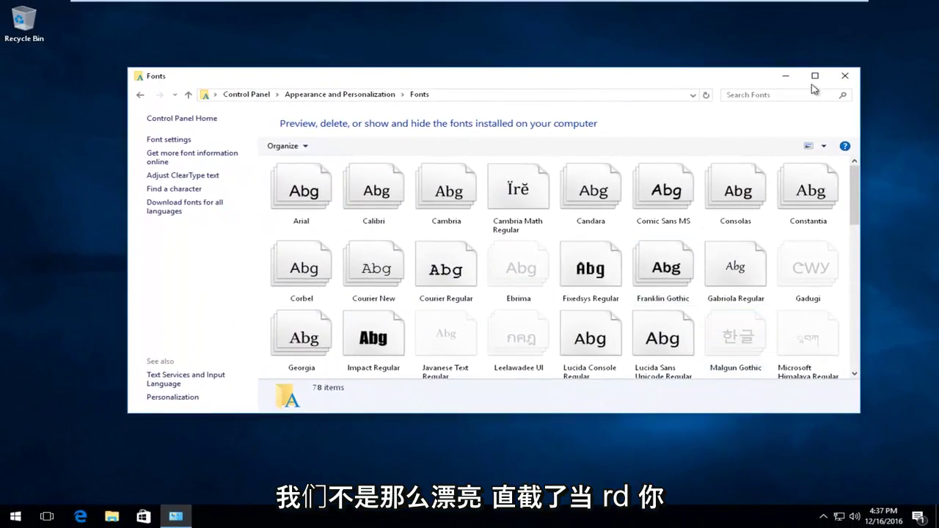
click(844, 78)
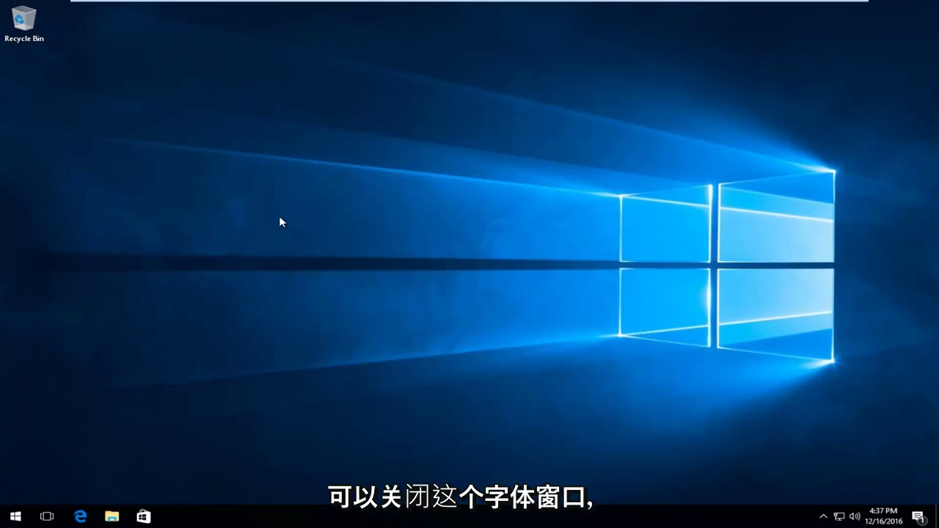